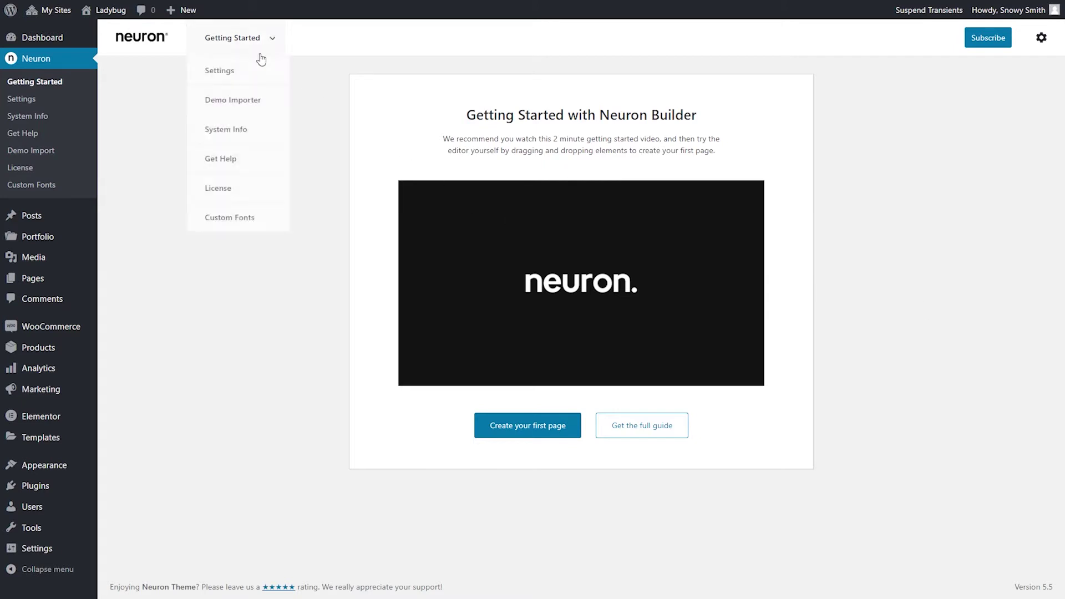
Step: View the Neuron License page, then System Info showing theme 1.0.0 and WordPress 5.5
click(240, 187)
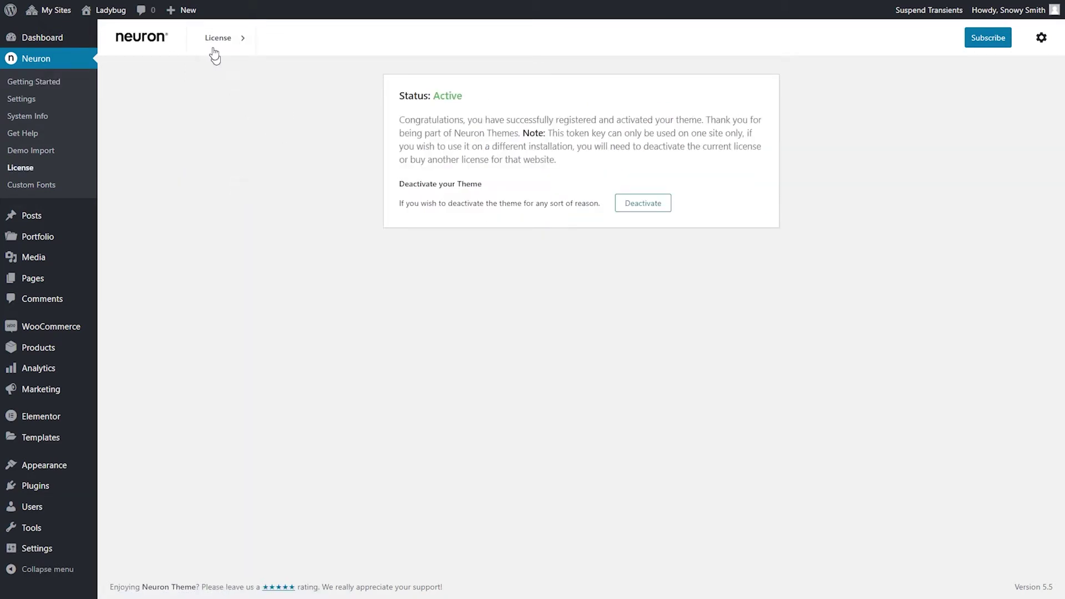
click(228, 159)
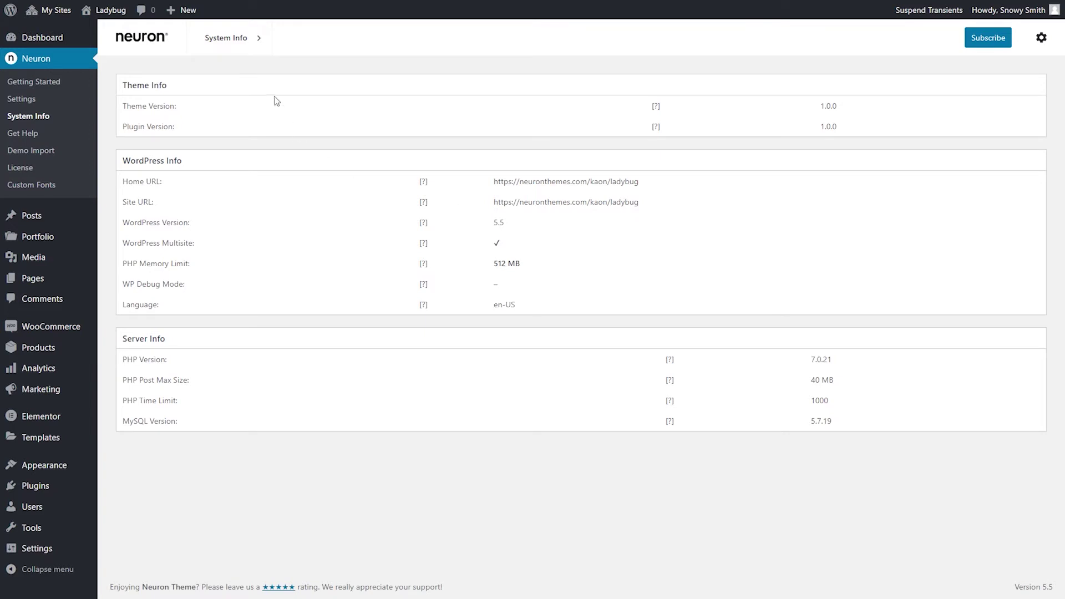
mouse_move(232, 38)
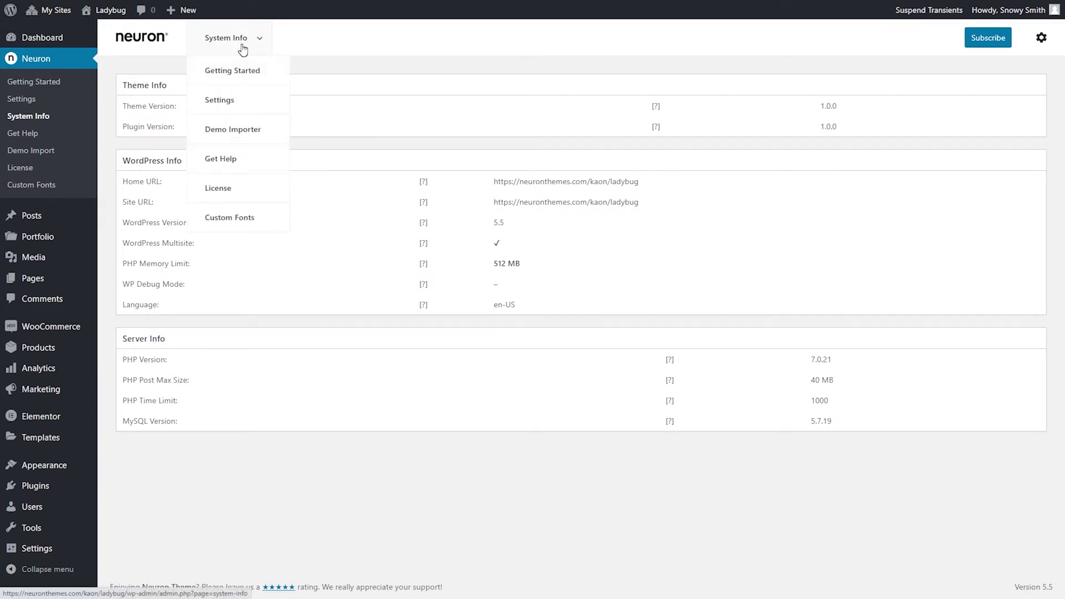
Step: Open the Neuron Demo Importer and browse through the full list of demos
click(238, 129)
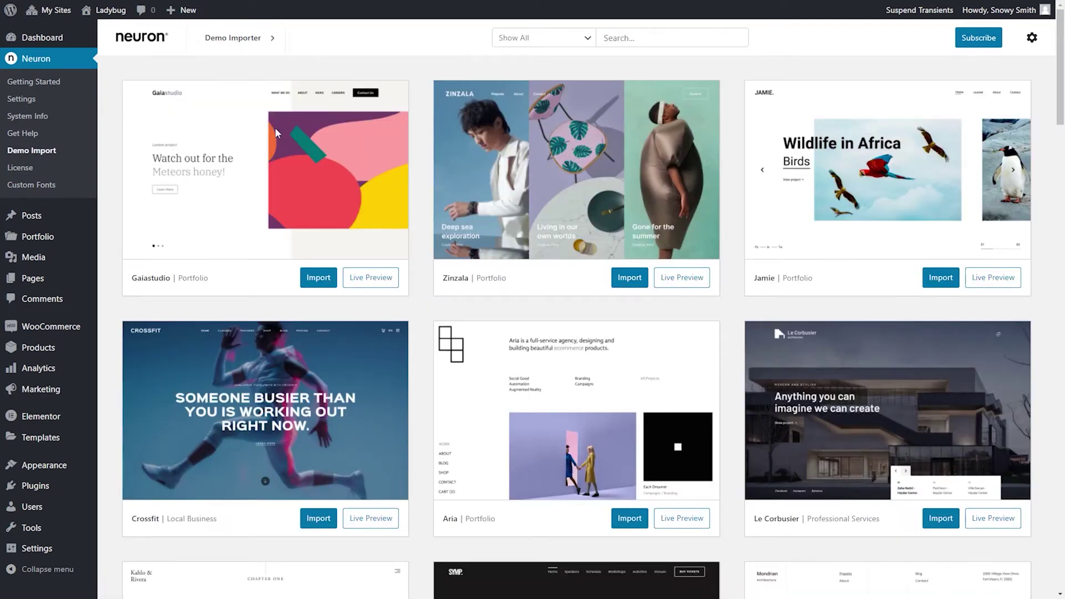
scroll(1049, 187, down, 2)
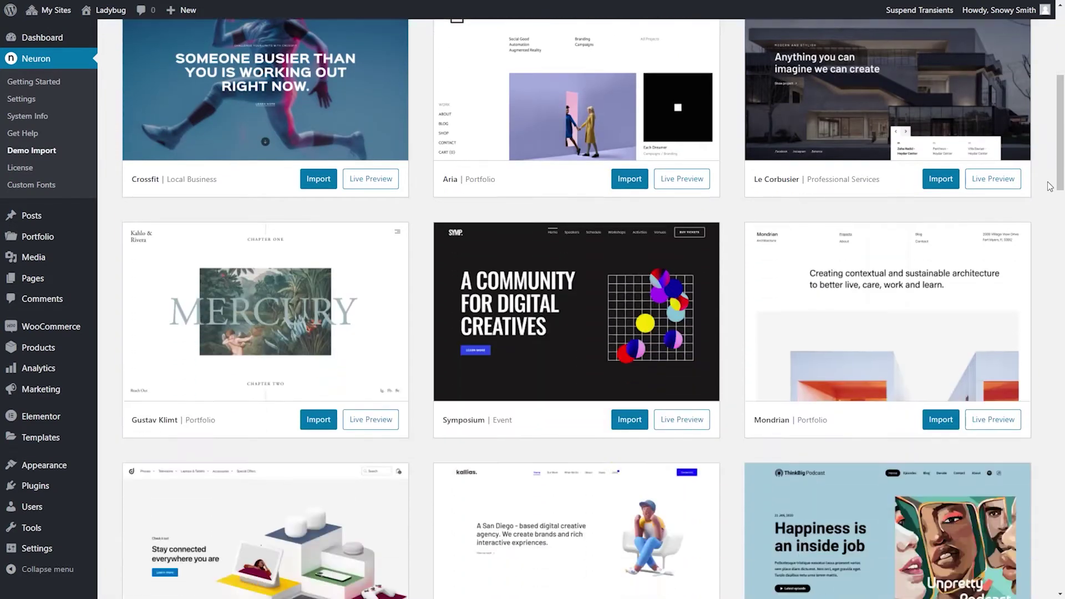
scroll(1050, 186, down, 8)
scroll(1049, 186, down, 5)
scroll(1050, 187, down, 5)
scroll(1049, 187, down, 3)
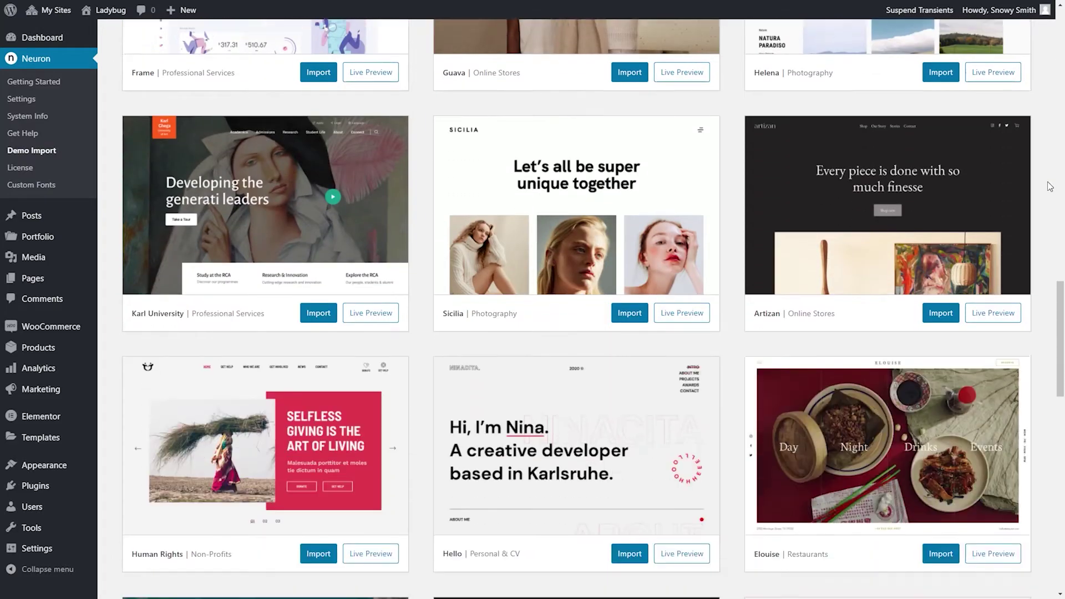
scroll(1049, 186, down, 5)
scroll(1049, 187, down, 2)
scroll(1049, 186, down, 5)
scroll(1049, 187, down, 5)
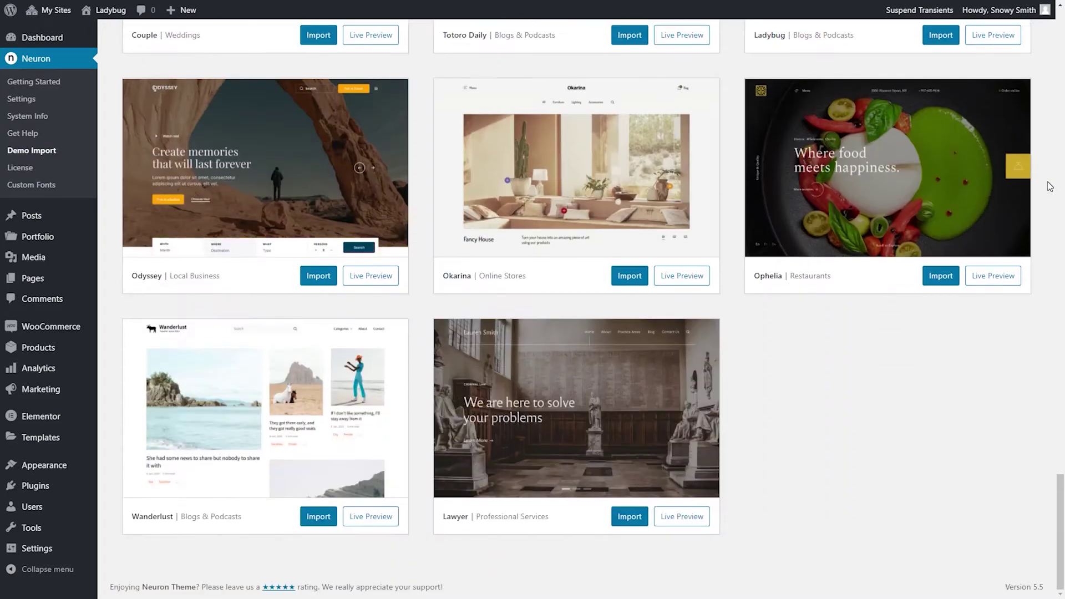
scroll(1049, 186, up, 1)
scroll(1049, 187, up, 8)
scroll(1049, 186, up, 8)
scroll(1049, 186, up, 8)
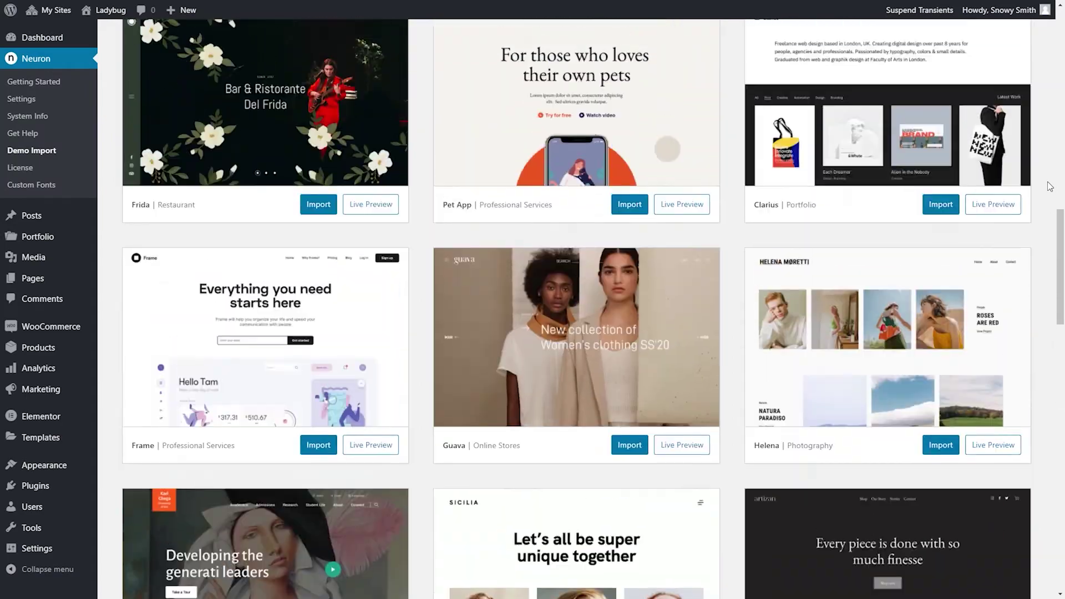
scroll(1050, 186, up, 5)
scroll(1050, 187, up, 8)
scroll(1049, 186, up, 3)
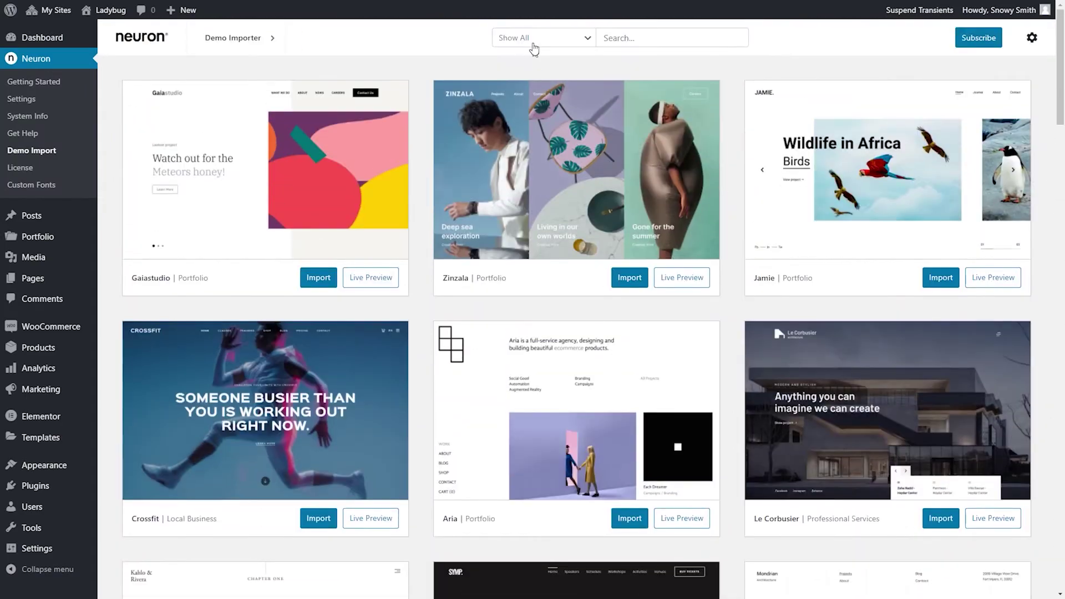
Step: Filter demos by Portfolio, Online Stores, then Blogs & Podcasts, and finally show all categories
click(533, 44)
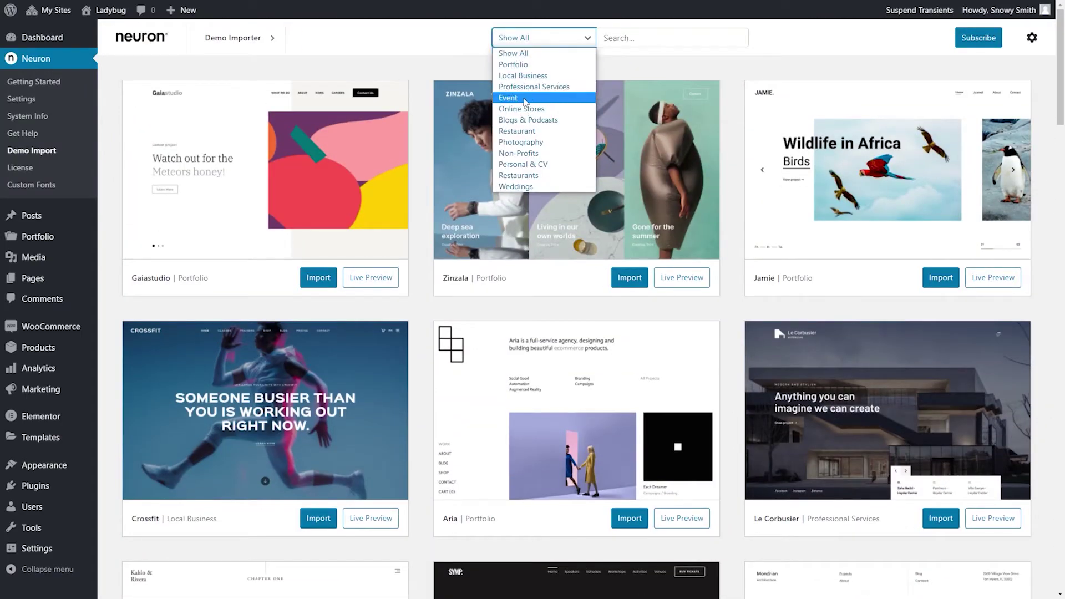
click(522, 66)
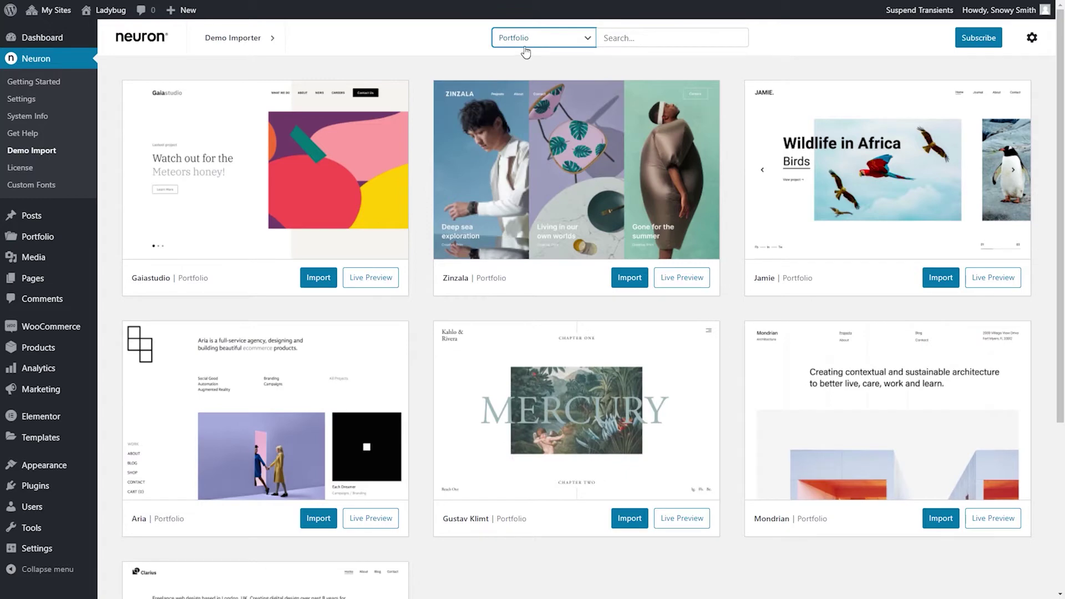
click(525, 44)
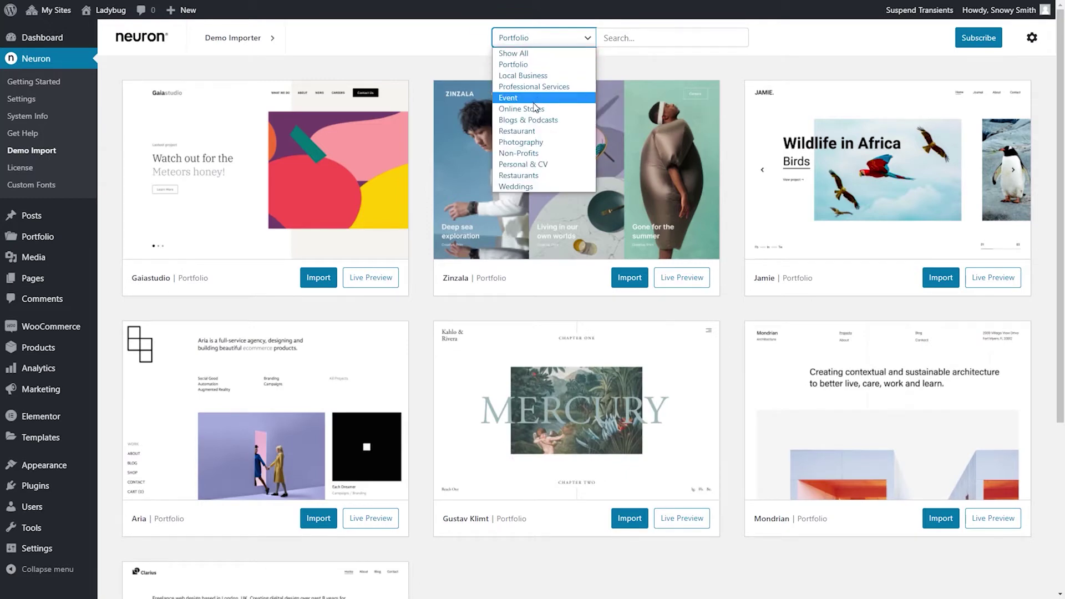
click(536, 109)
click(532, 38)
click(538, 120)
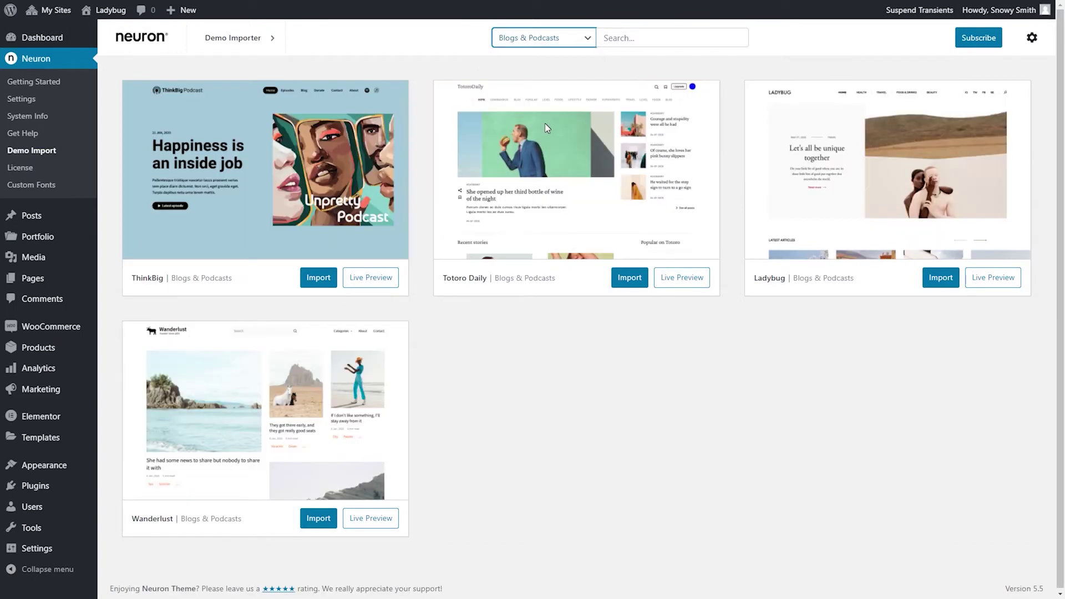
click(548, 52)
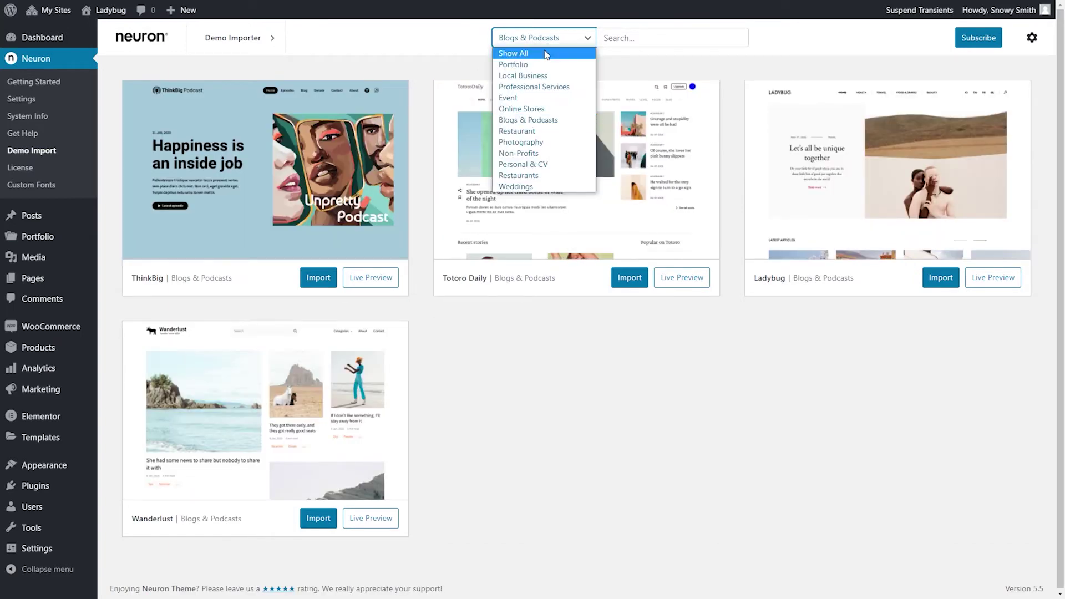
click(550, 49)
Step: Search demos for 'think', import the Gaiastudio demo, and view the site's front page
click(624, 35)
text(think)
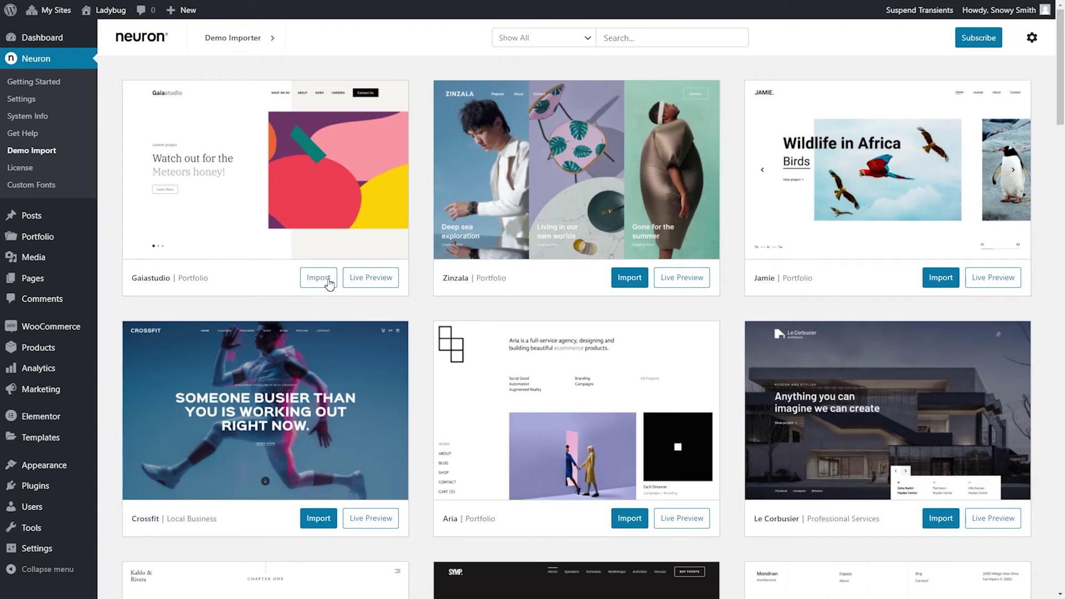
click(327, 280)
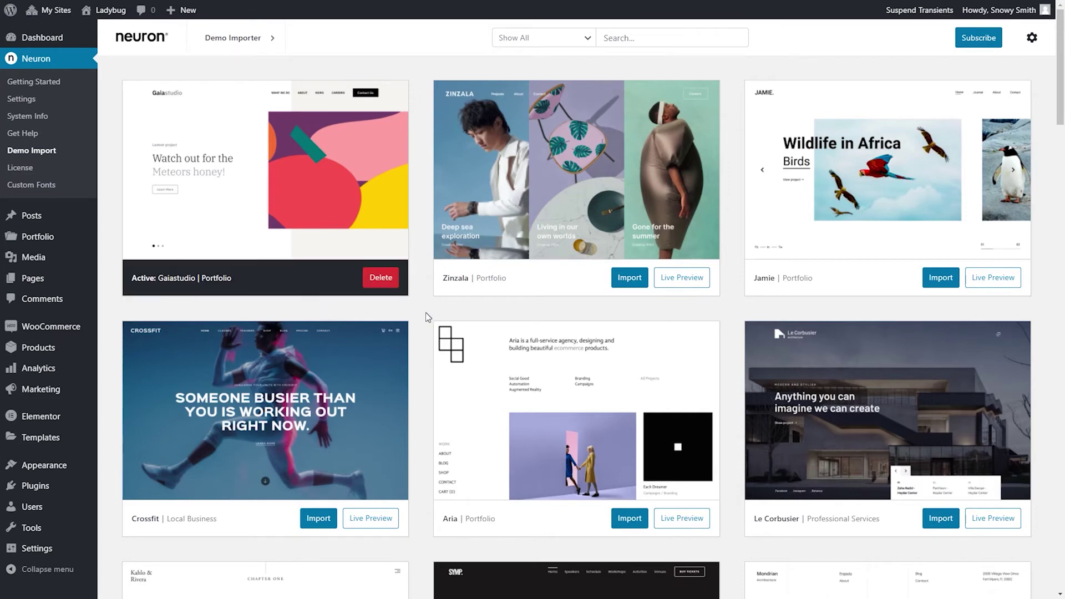
mouse_move(106, 10)
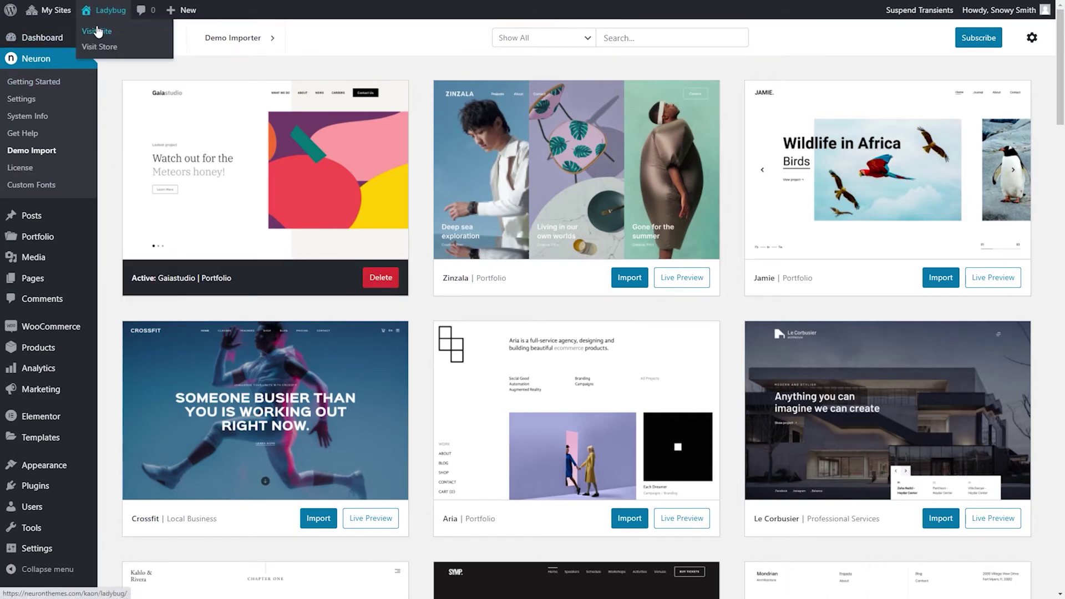
click(98, 30)
scroll(533, 299, down, 5)
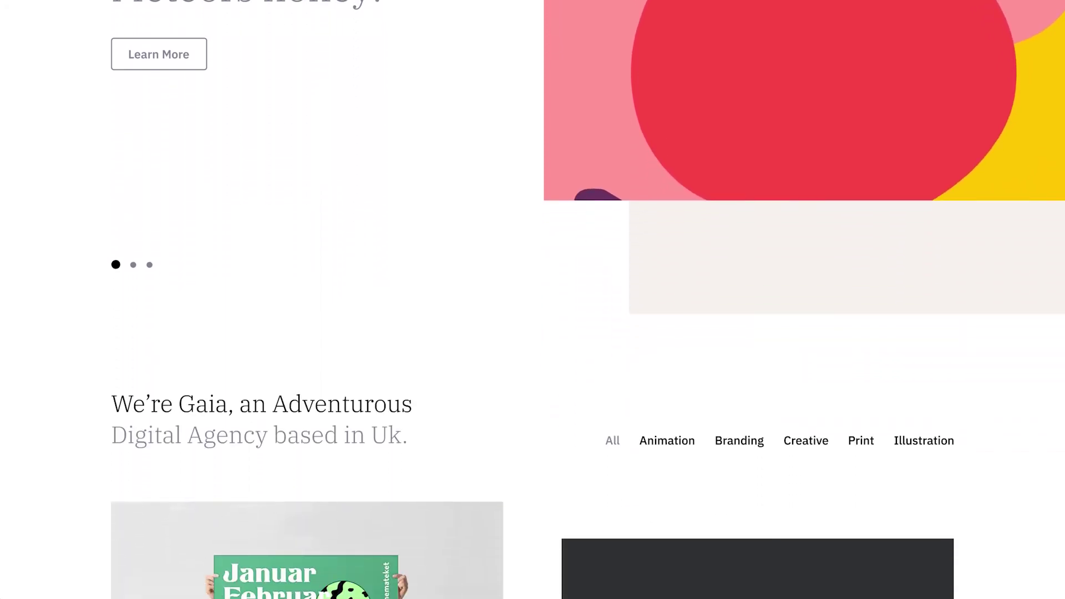
scroll(532, 300, down, 3)
scroll(533, 299, down, 3)
scroll(533, 300, down, 3)
scroll(533, 300, down, 1)
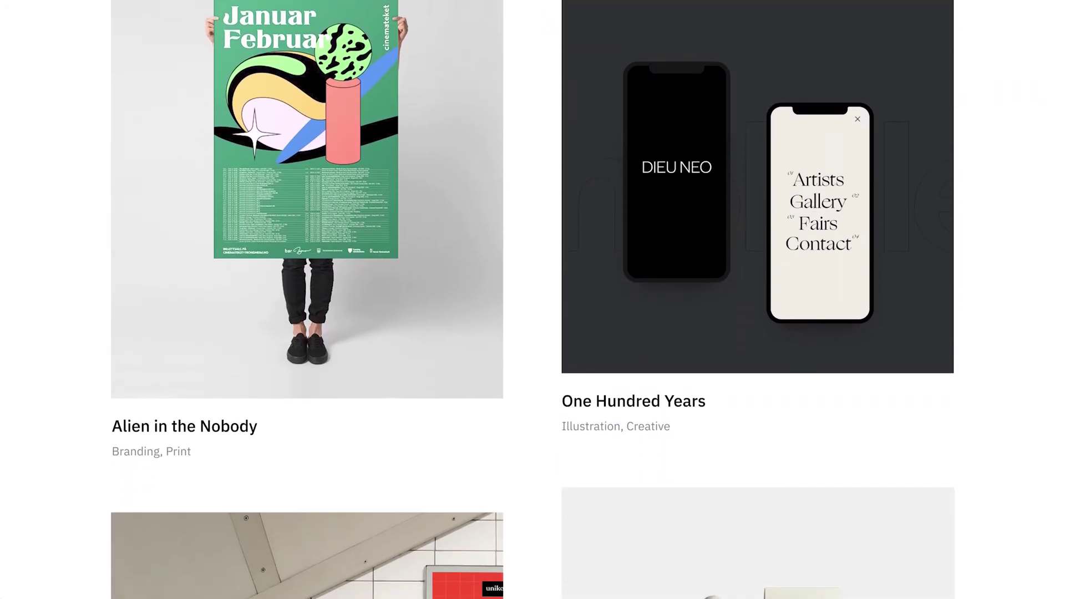
scroll(532, 300, down, 3)
scroll(533, 300, down, 3)
scroll(533, 299, down, 3)
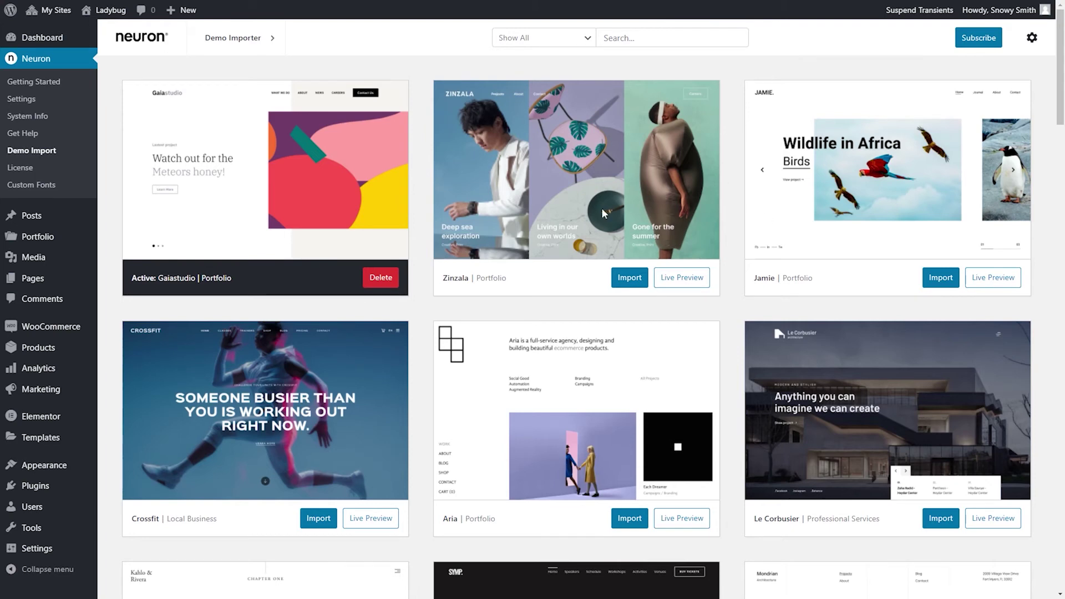
Step: Delete the active Gaiastudio demo from its card in the Demo Importer
click(387, 285)
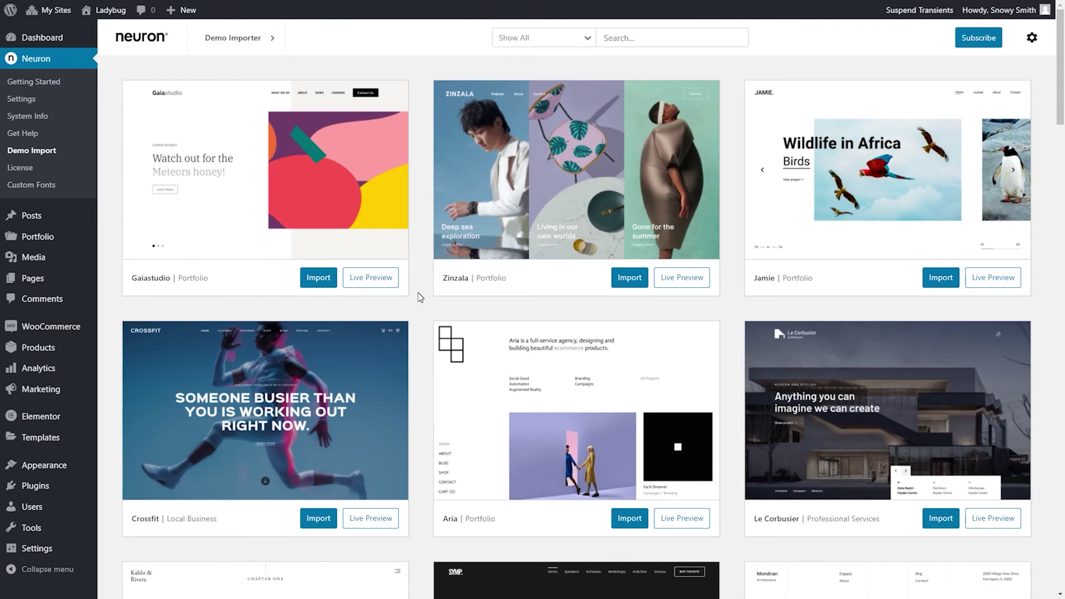
scroll(418, 292, down, 3)
scroll(418, 292, down, 3)
scroll(417, 293, down, 3)
scroll(417, 293, down, 3)
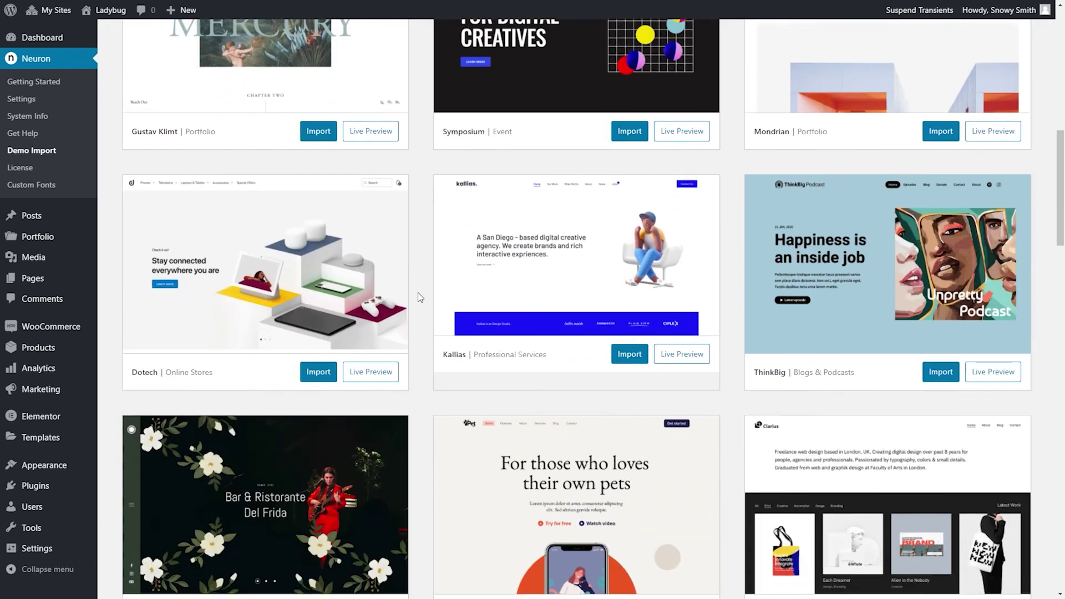
scroll(418, 293, down, 3)
scroll(417, 292, down, 3)
scroll(417, 292, down, 3)
scroll(417, 292, down, 3)
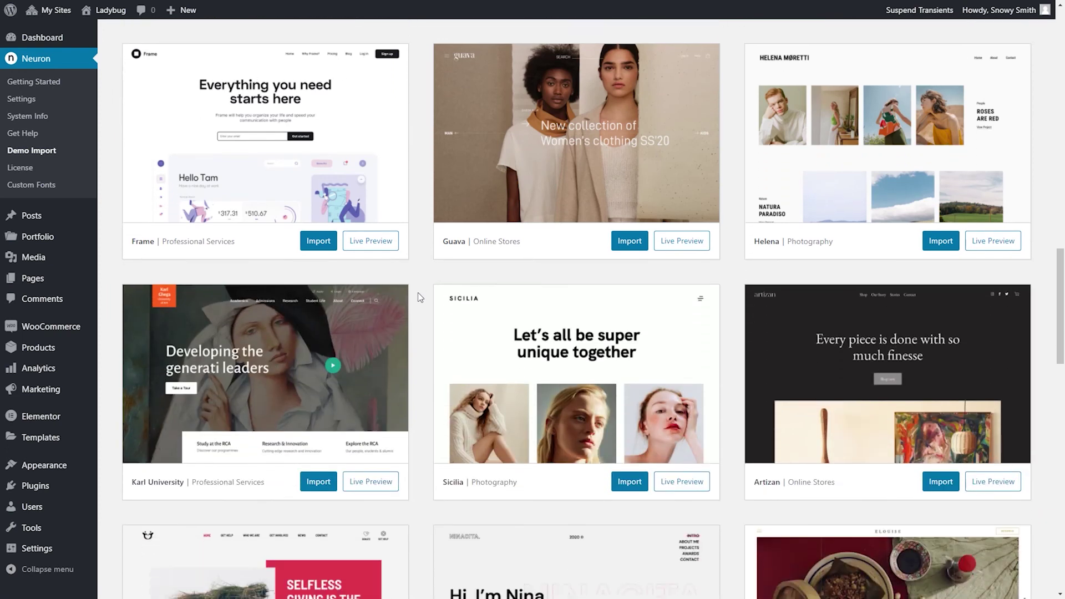
scroll(417, 291, down, 3)
scroll(417, 292, down, 3)
scroll(418, 291, down, 3)
scroll(417, 291, down, 3)
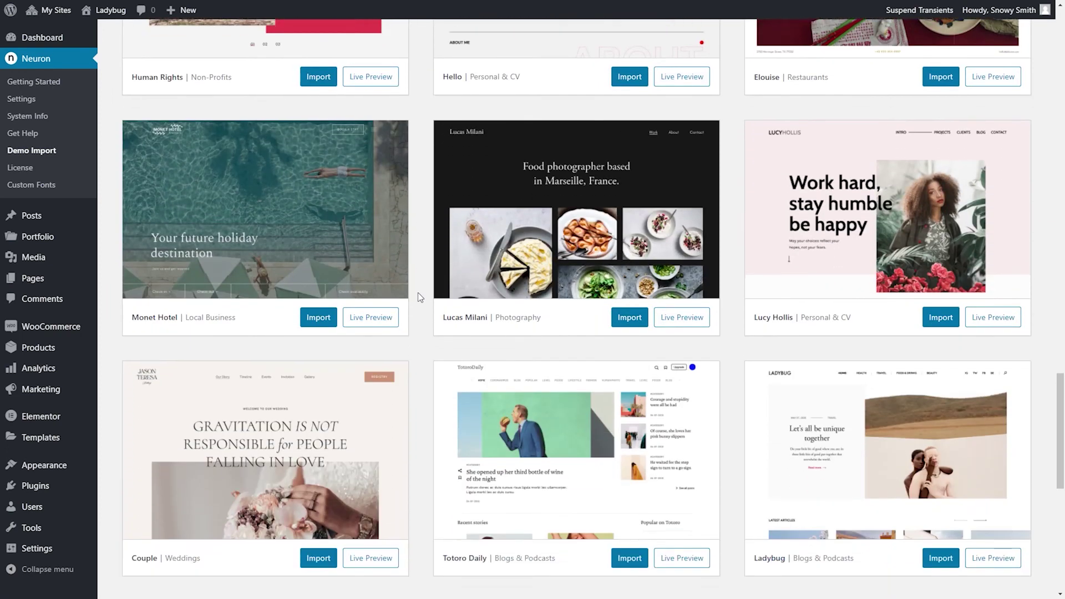
scroll(417, 292, down, 3)
scroll(418, 292, down, 2)
scroll(418, 292, down, 4)
scroll(417, 292, down, 1)
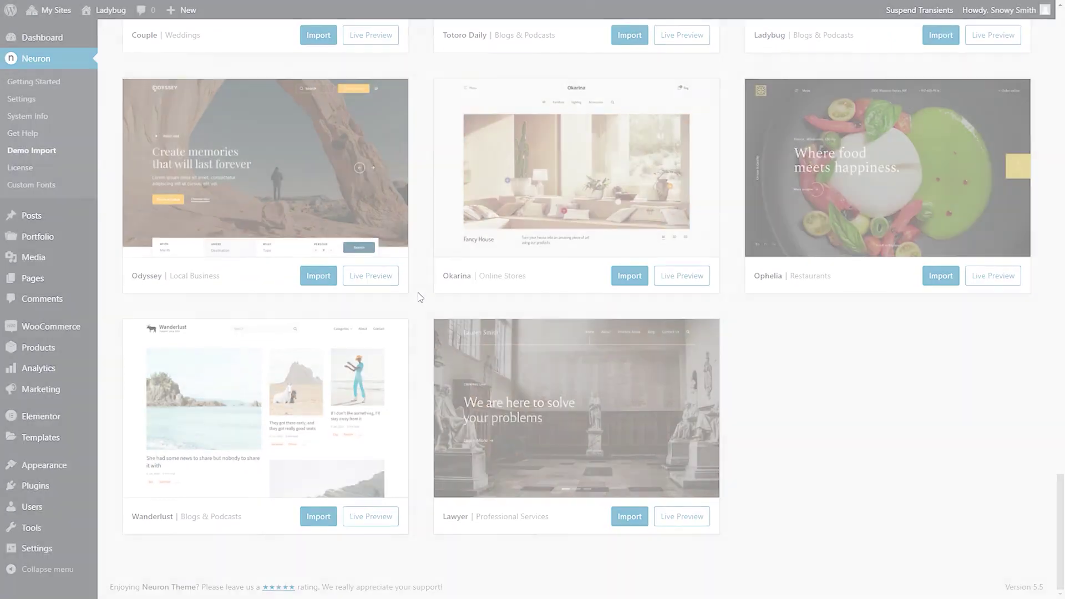
Step: Scroll down the Wildlife in Africa page past the Jamie Gray quote and photo gallery
scroll(532, 299, down, 1)
scroll(532, 300, down, 2)
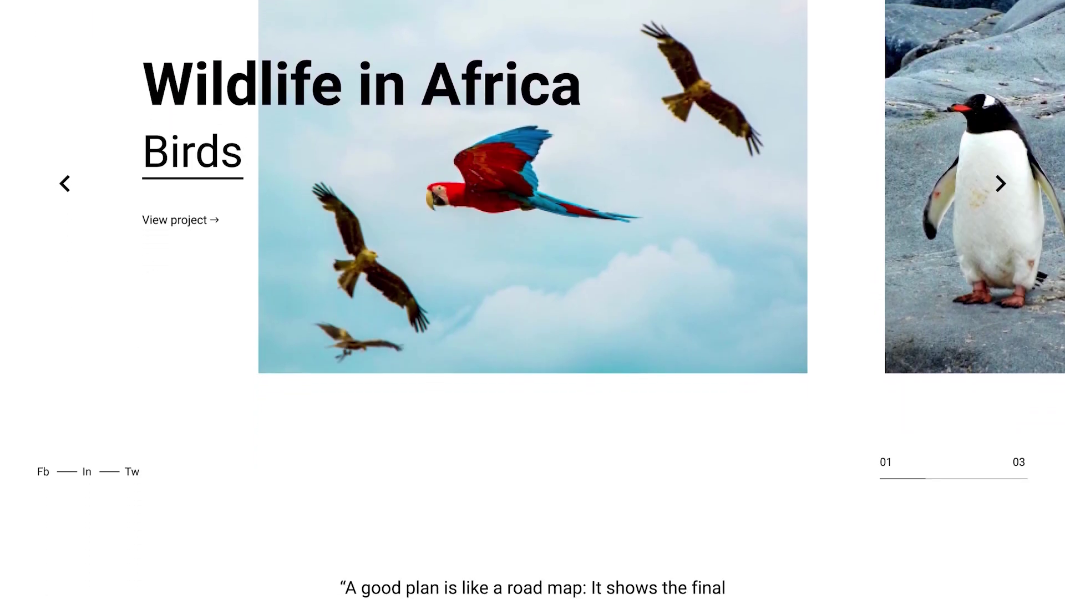
scroll(533, 299, down, 2)
scroll(533, 299, down, 2)
scroll(532, 299, down, 2)
scroll(533, 300, down, 2)
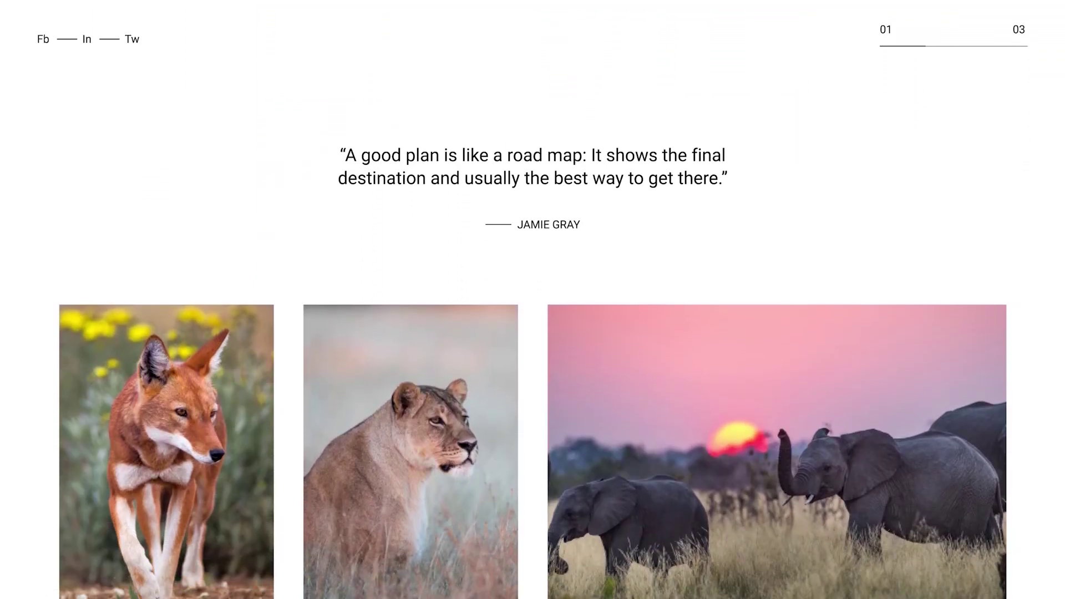
scroll(533, 299, down, 2)
scroll(532, 300, down, 2)
scroll(533, 299, down, 2)
scroll(532, 299, down, 2)
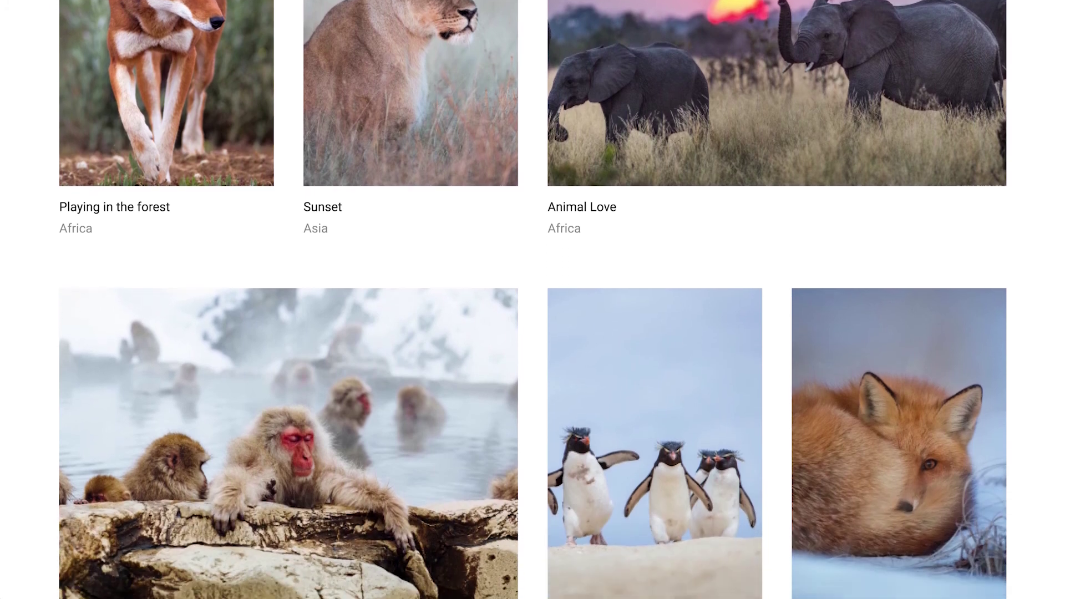
scroll(532, 300, down, 2)
scroll(533, 299, down, 2)
scroll(533, 299, down, 2)
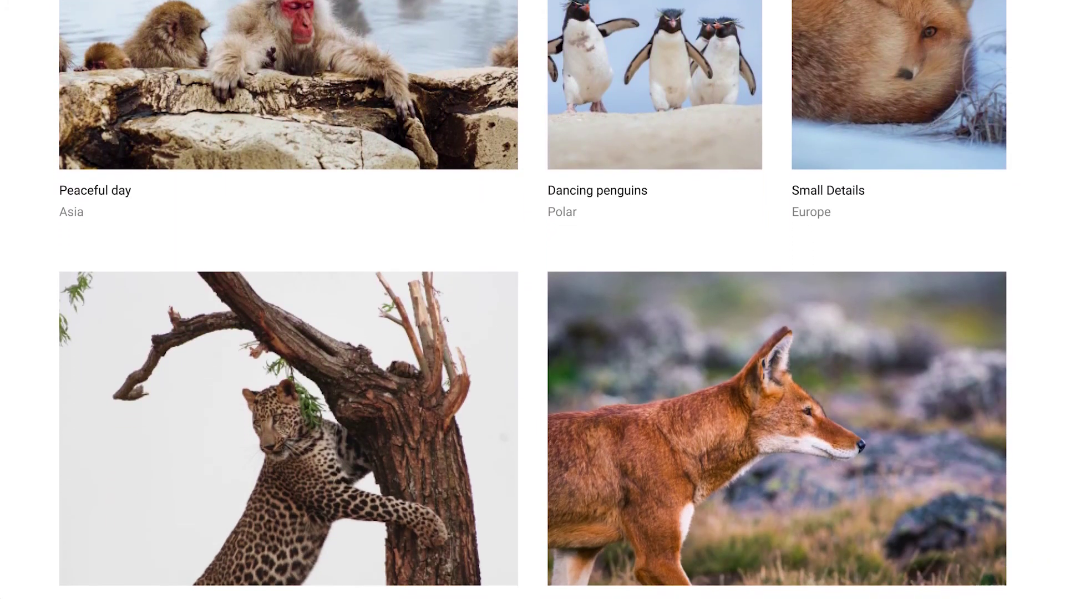